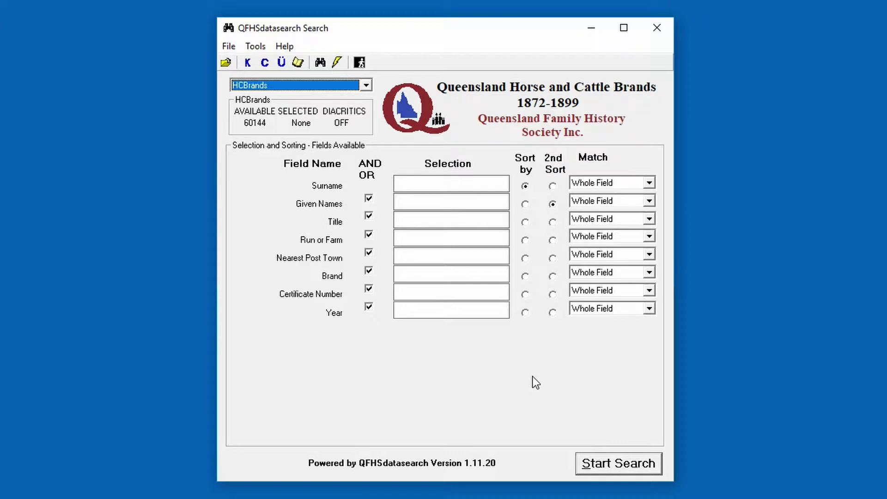
- Enter the given name and surname of the brand owner as the search criteria for the HCBrands data
left_click(440, 202)
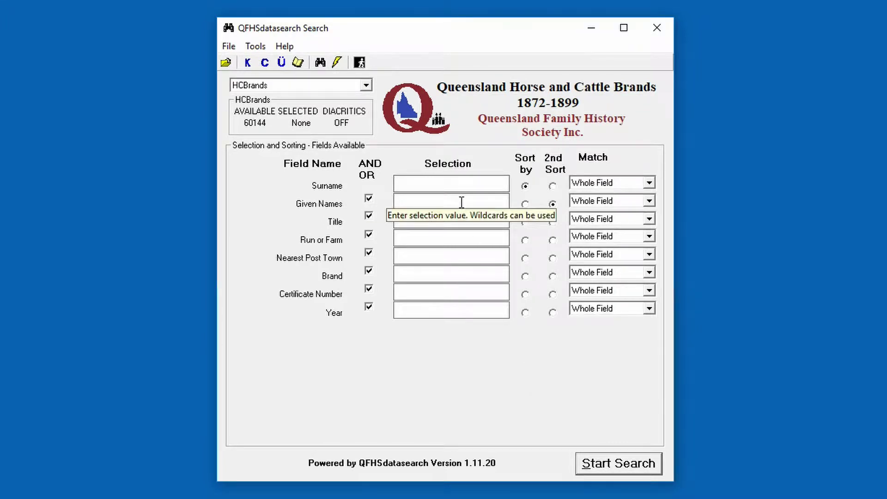
type("james")
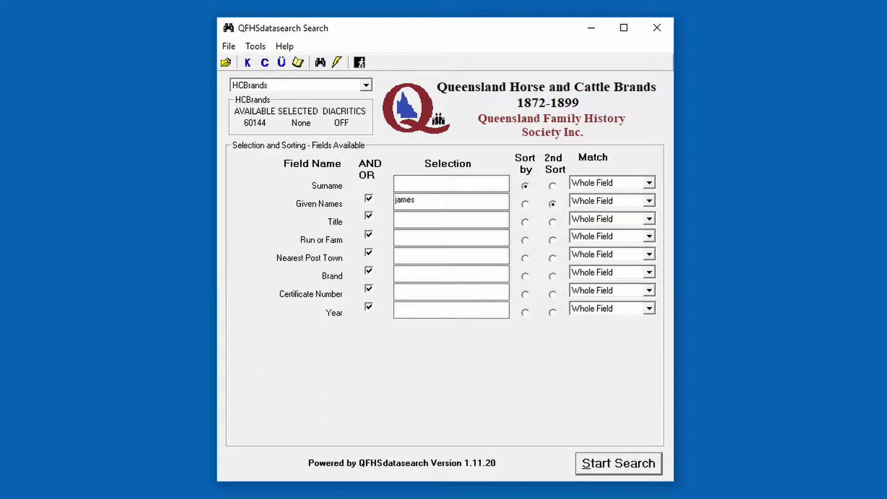
left_click(412, 183)
type("smith")
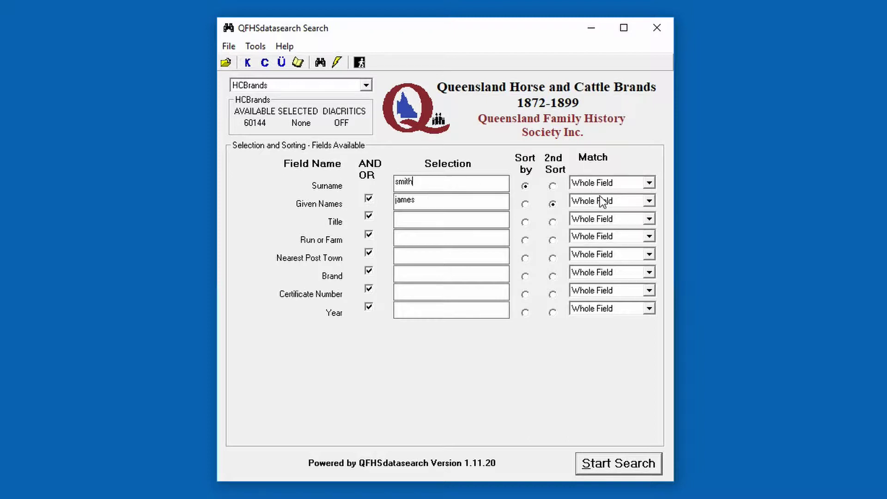
- Set Given Names to match Anywhere in Field and run the search
left_click(650, 202)
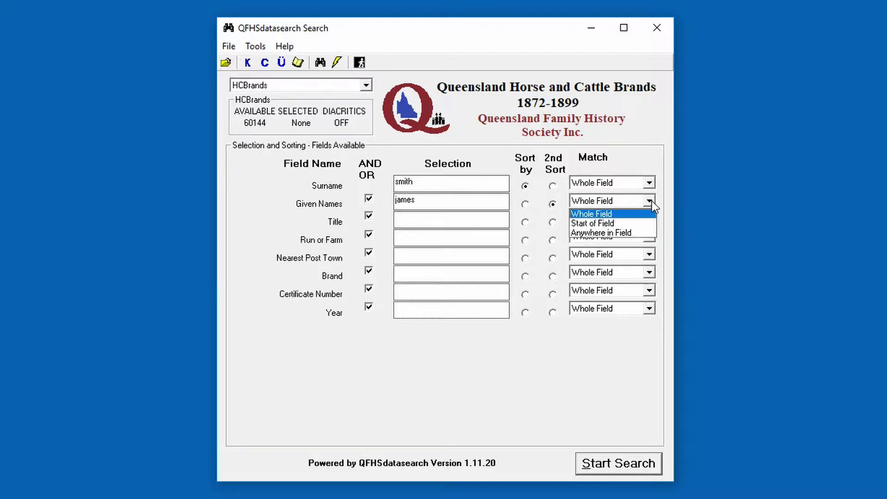
left_click(623, 232)
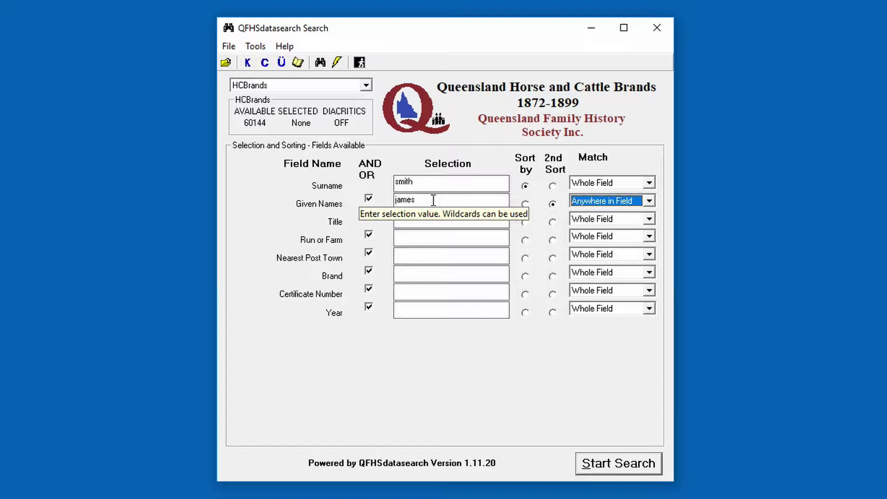
left_click(615, 463)
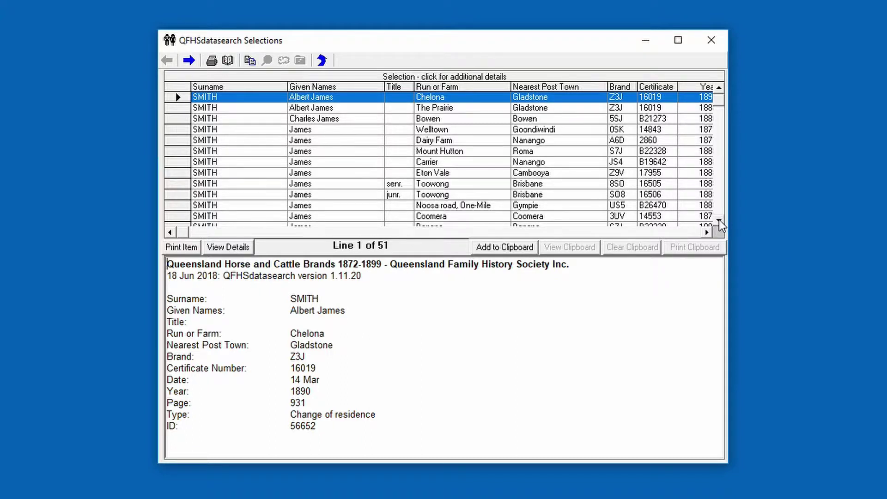
left_click_drag(719, 220, 719, 220)
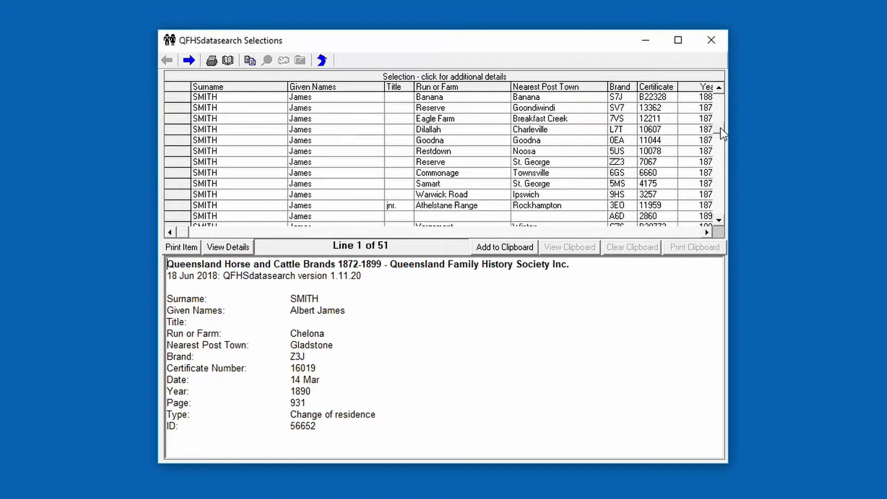
left_click(721, 99)
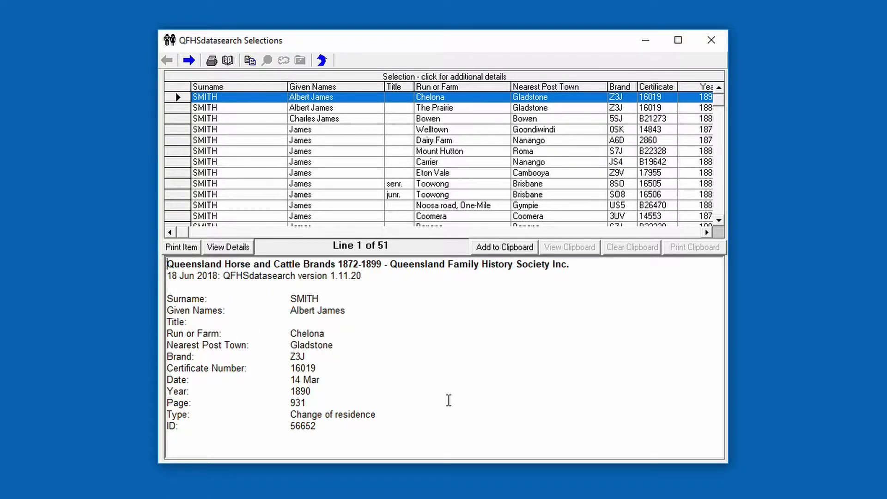
left_click(497, 246)
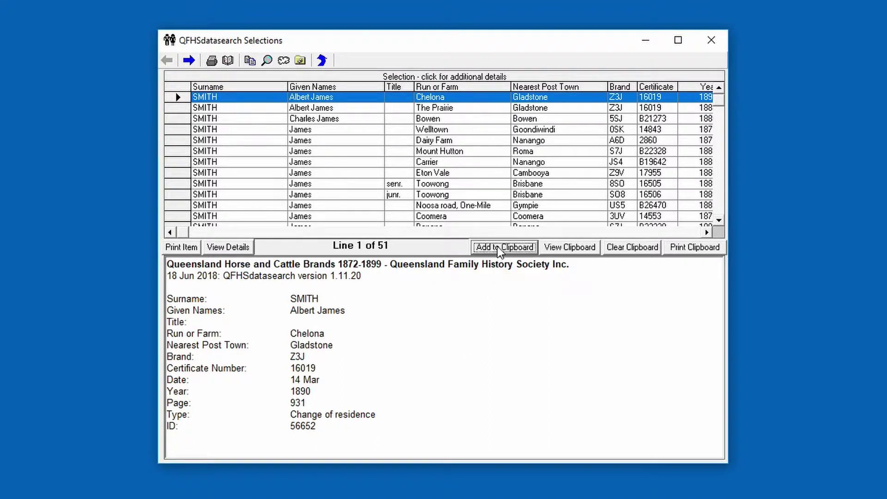
left_click(573, 248)
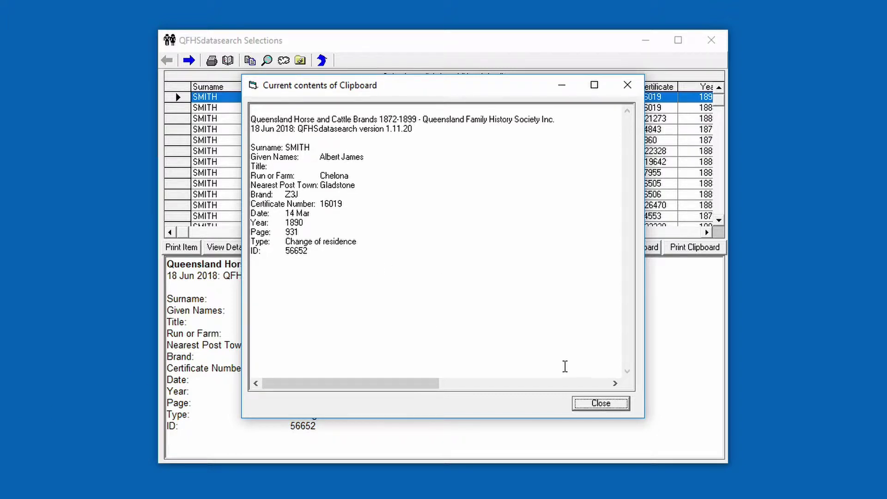
left_click(608, 402)
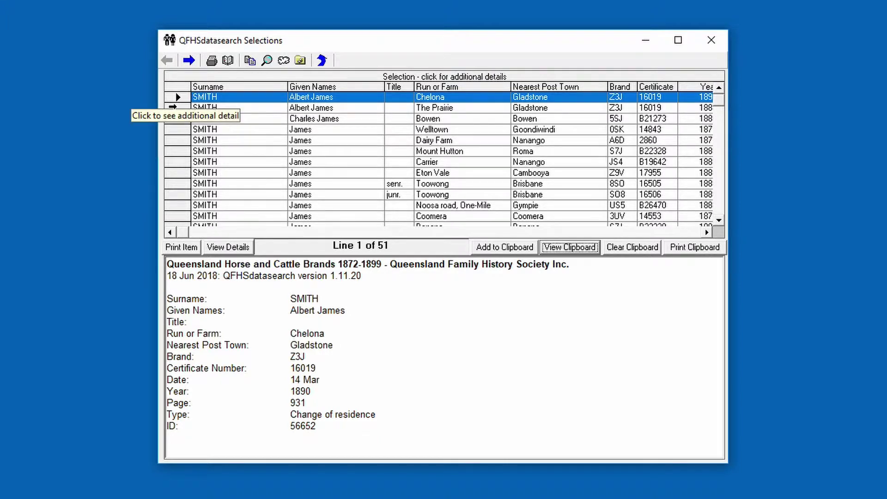
- Add the second record (The Prairie, Gladstone) to the clipboard and check the clipboard contents
left_click(174, 107)
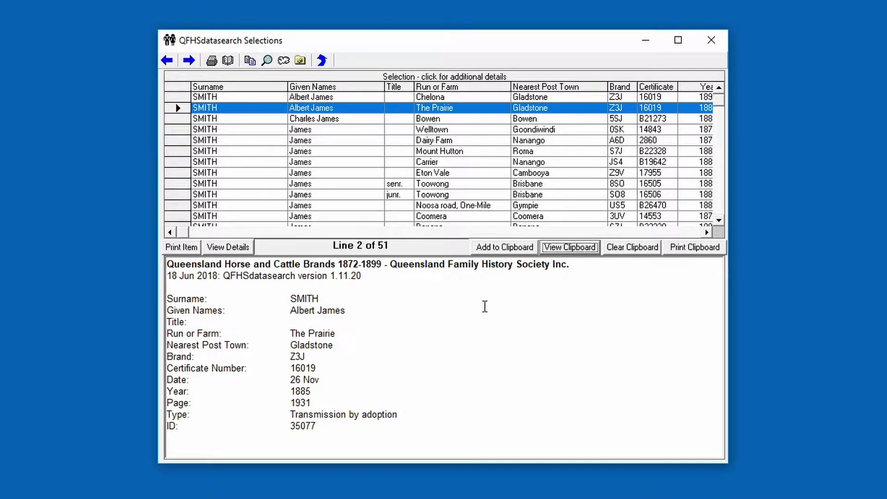
left_click(487, 247)
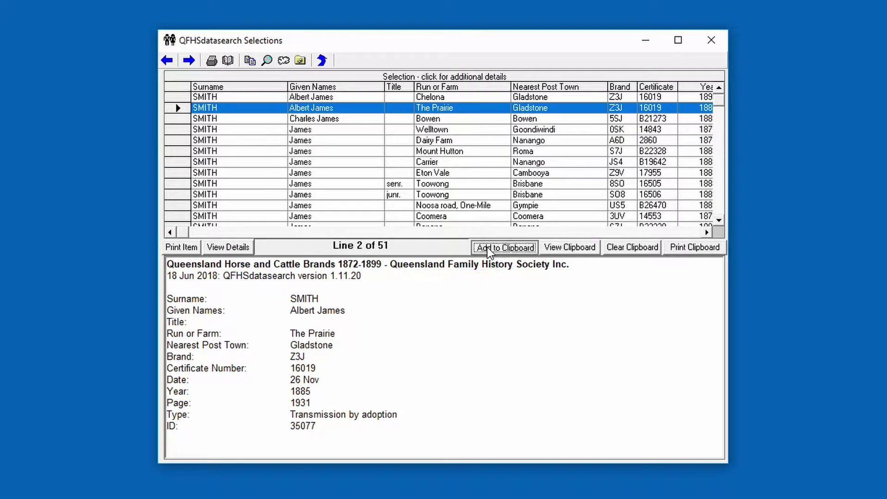
left_click(570, 249)
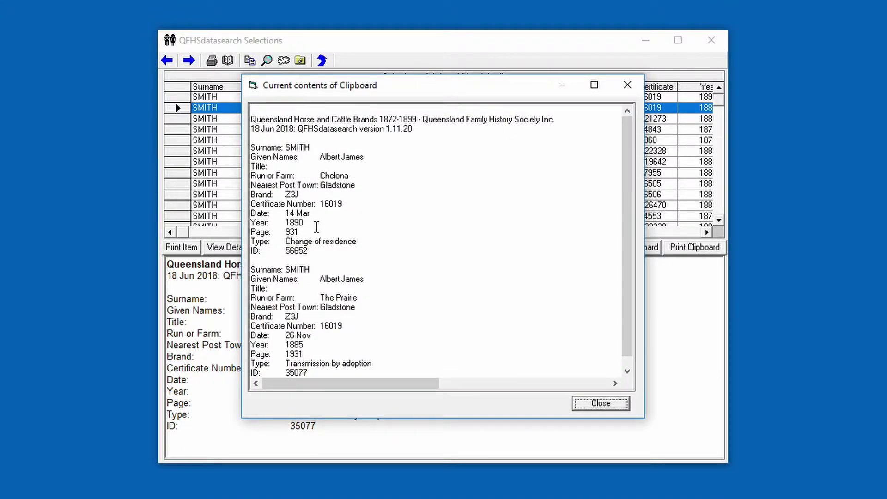
left_click(591, 405)
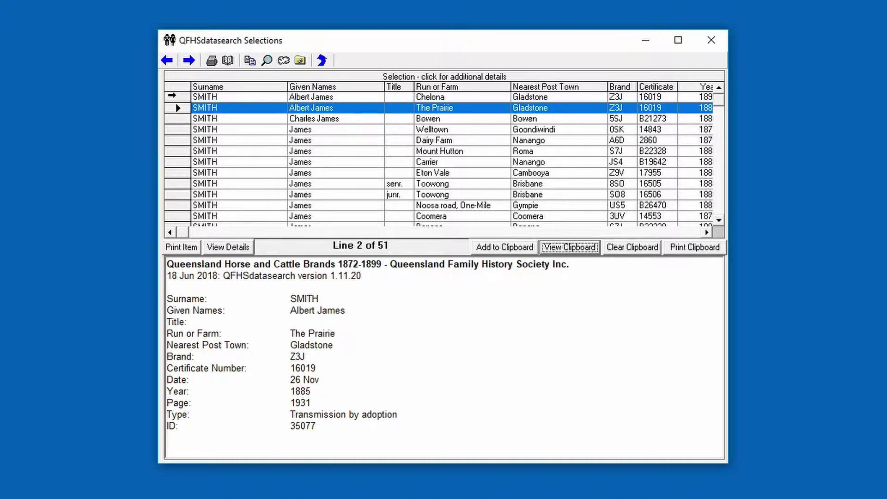
- Reselect the first record, switch to WordPad, paste the clipboard records below the cattle brands heading and review them
left_click(178, 97)
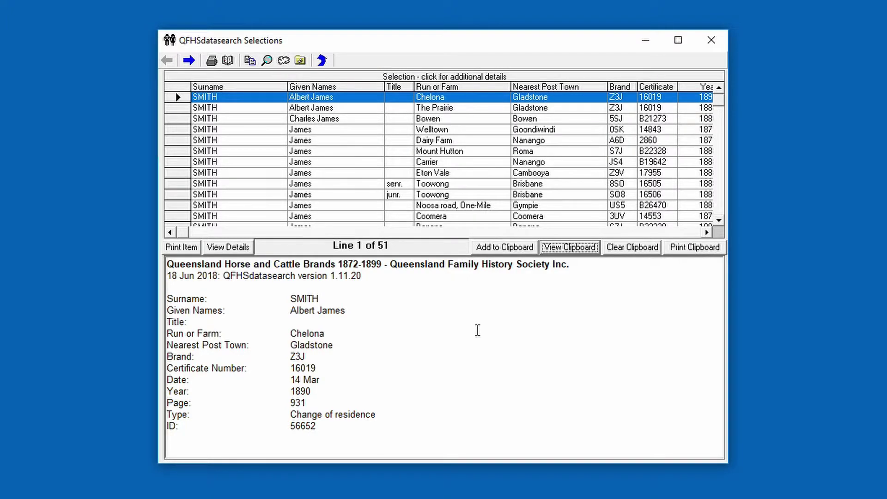
key("alt+Tab")
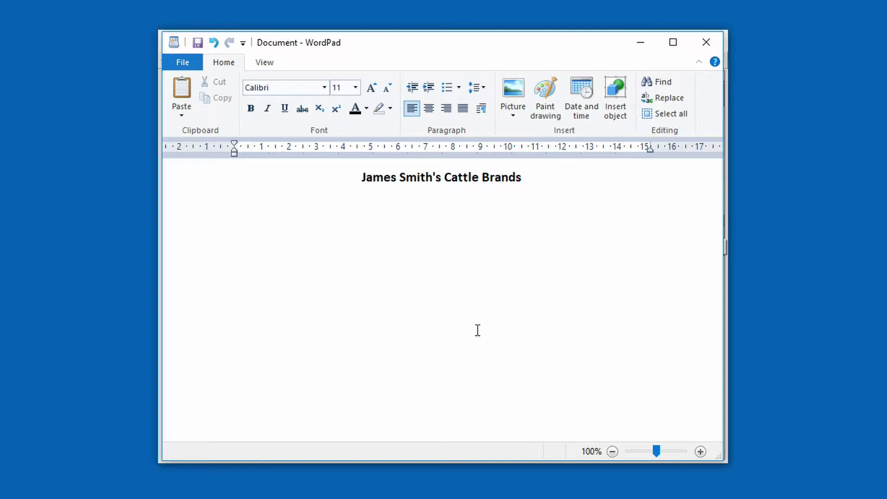
right_click(421, 285)
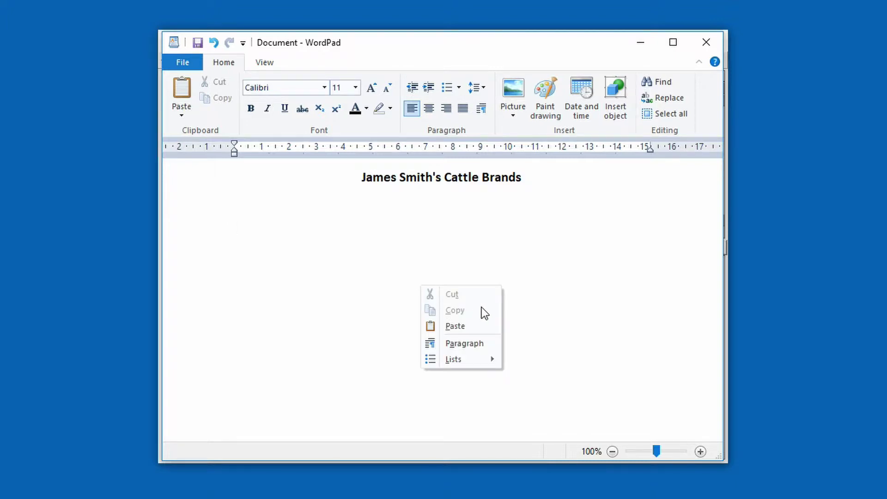
left_click(455, 327)
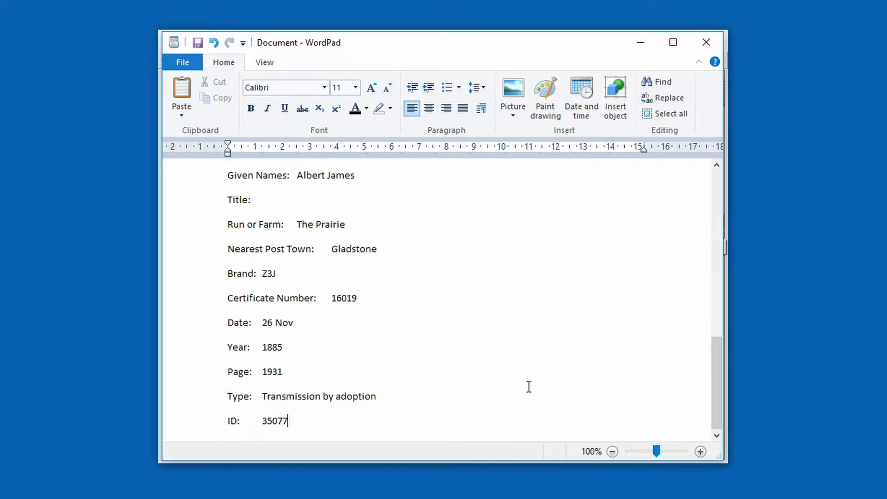
scroll(530, 367, "up", 3)
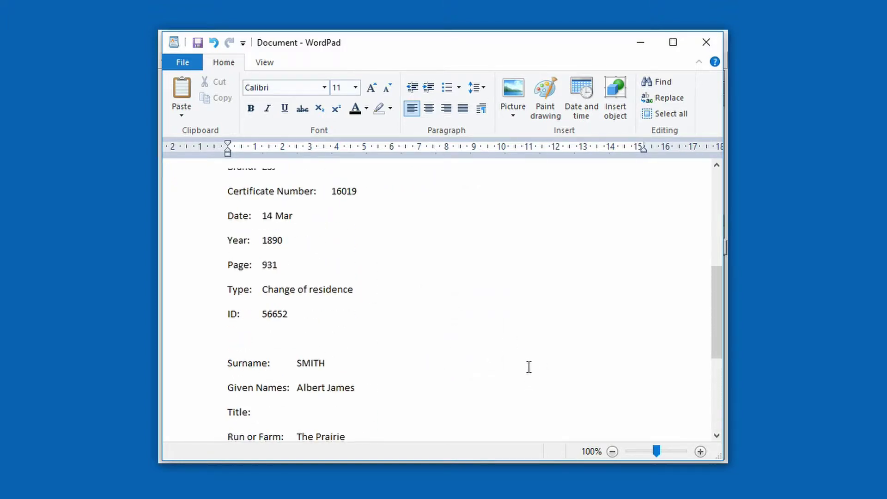
scroll(530, 366, "up", 10)
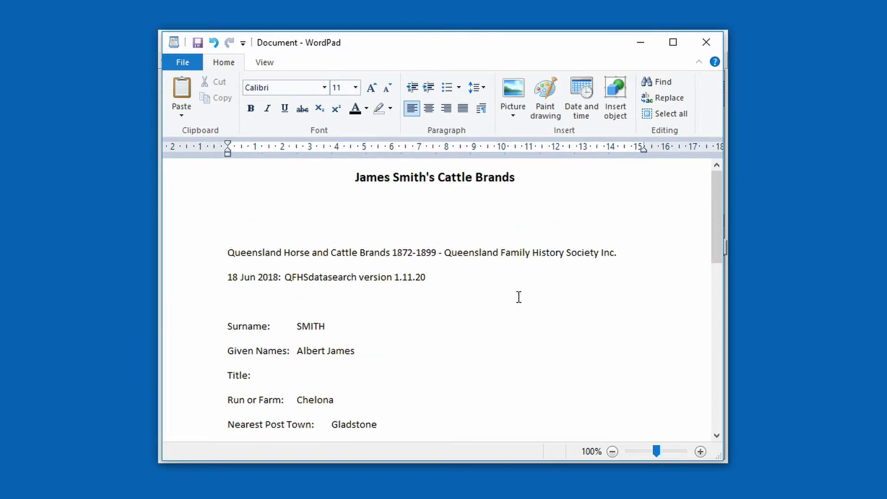
- Switch back to the QFHSdatasearch results and clear the clipboard
key("alt+Tab")
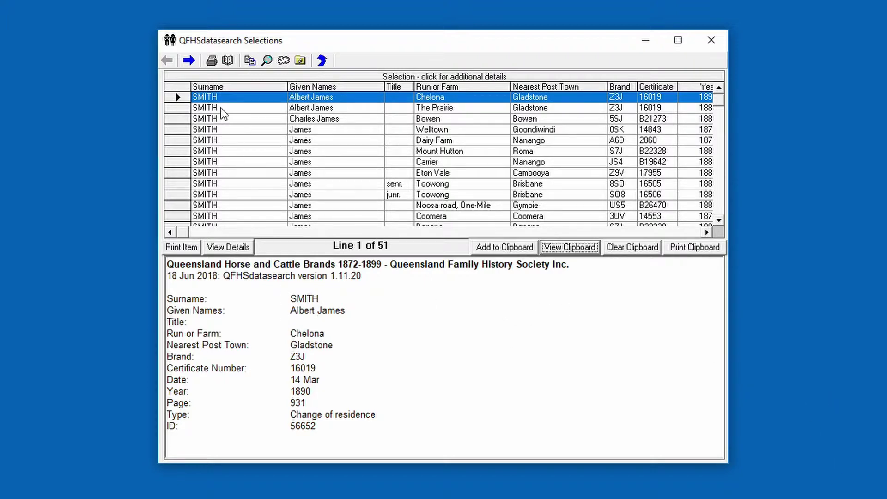
left_click(639, 248)
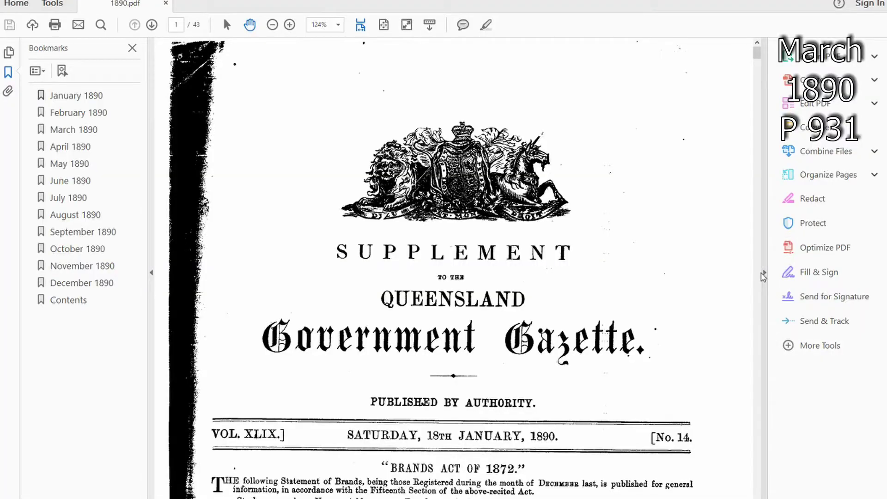
- Hide the tools pane beside 1890.pdf in Adobe Acrobat and go to the March 1890 gazette
left_click(764, 273)
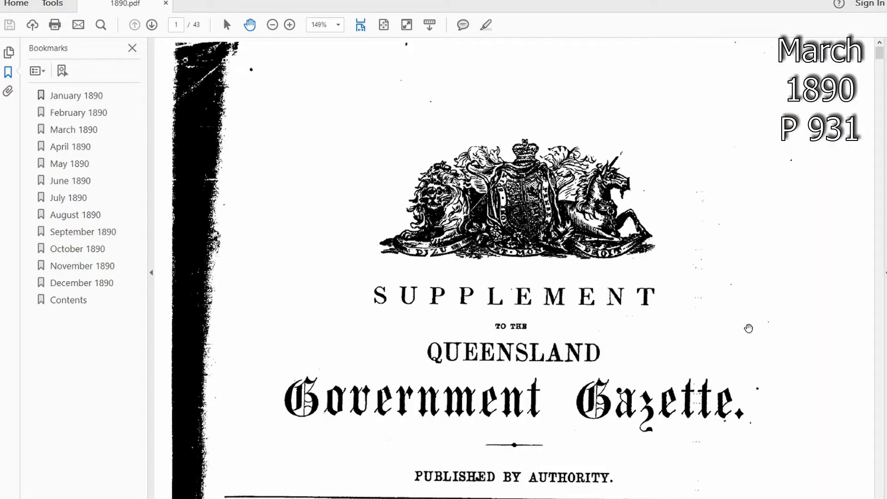
scroll(766, 332, "down", 3)
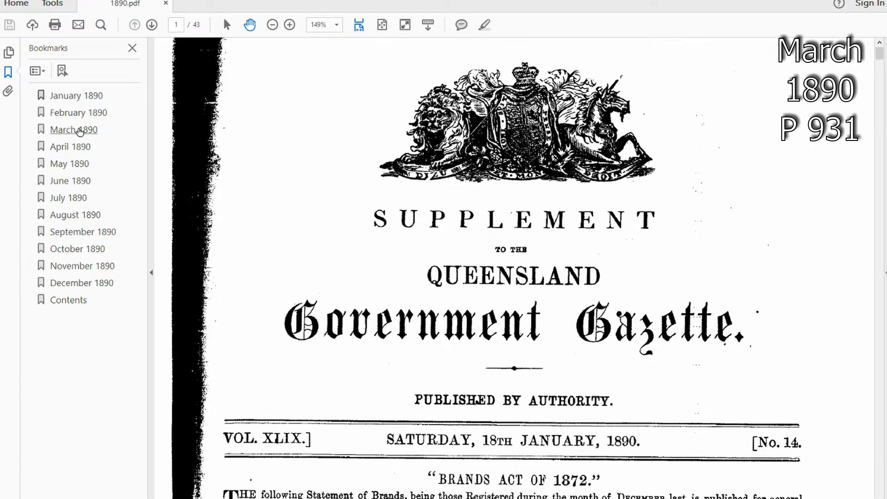
left_click(80, 131)
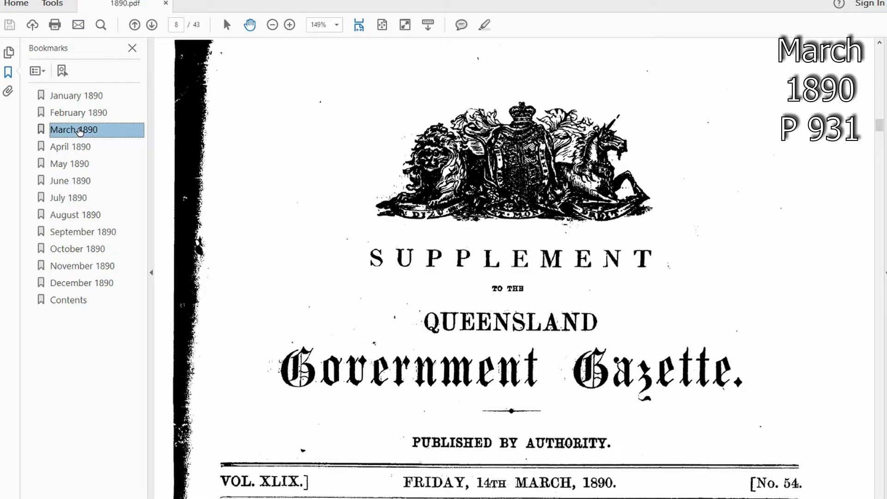
- Find the Change of Residence entry for brand Z3J, certificate 16019, on page 931 of the March 1890 gazette
scroll(675, 307, "down", 6)
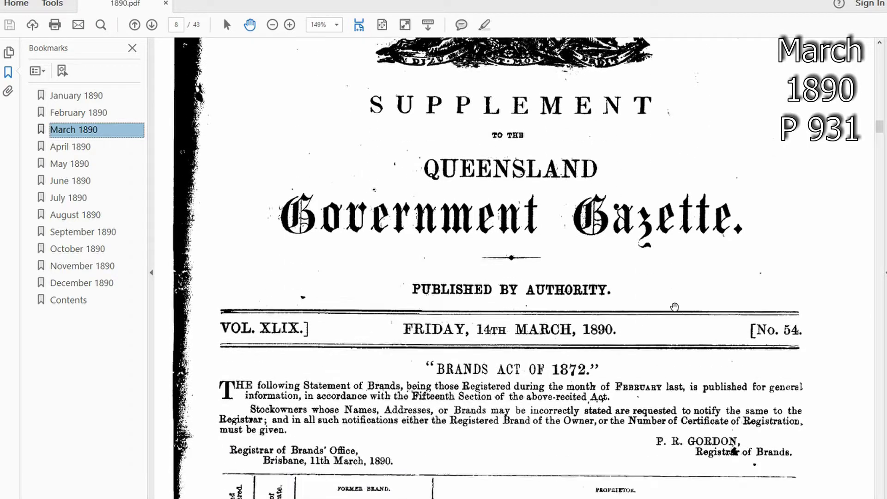
scroll(674, 307, "down", 15)
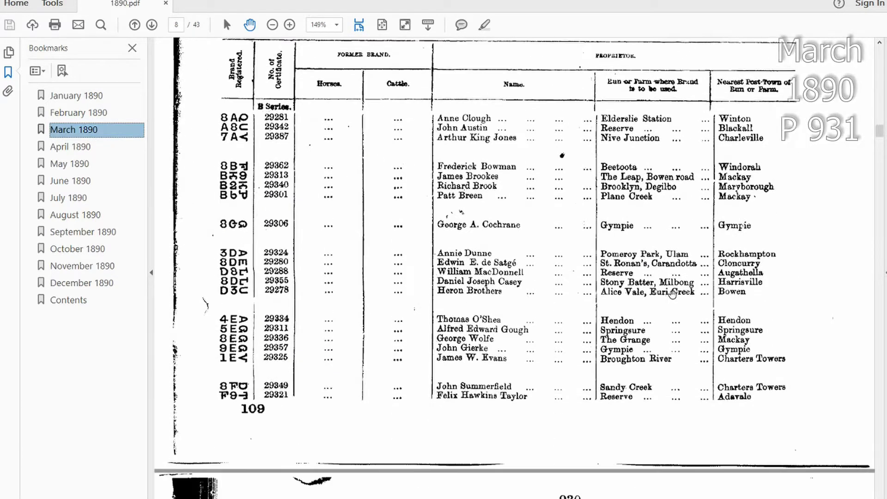
scroll(673, 293, "down", 12)
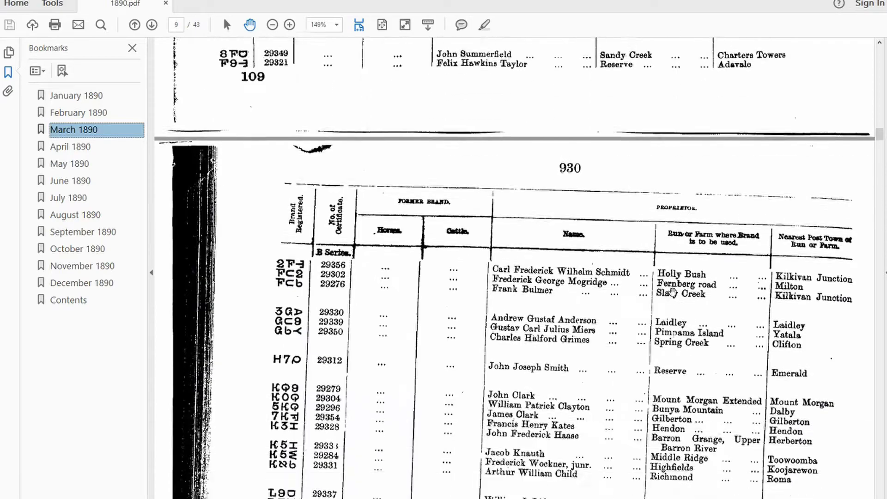
scroll(672, 293, "down", 11)
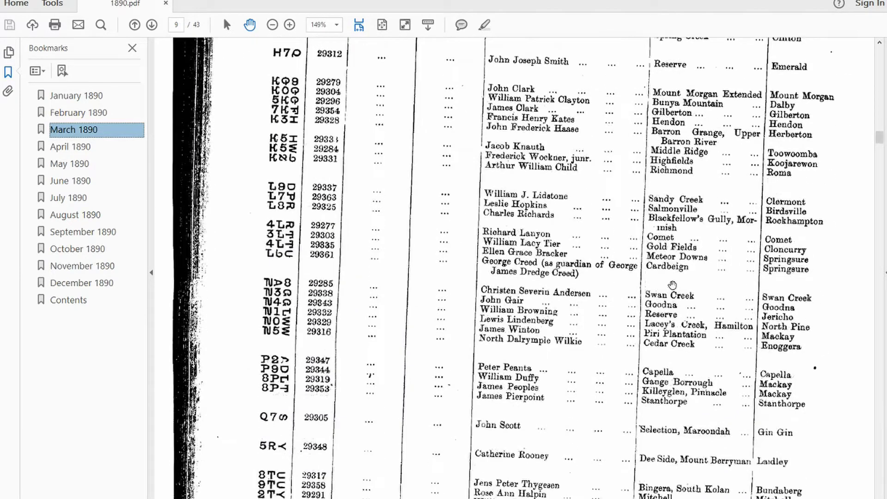
scroll(673, 284, "down", 20)
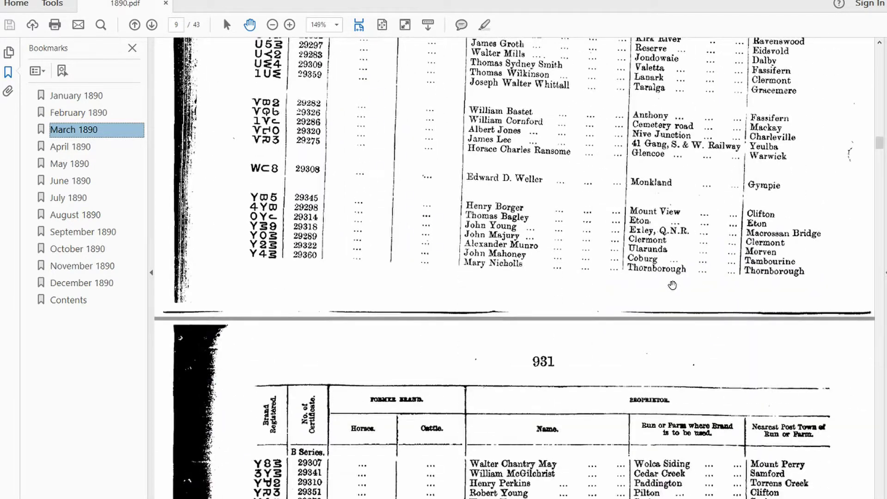
scroll(672, 285, "down", 19)
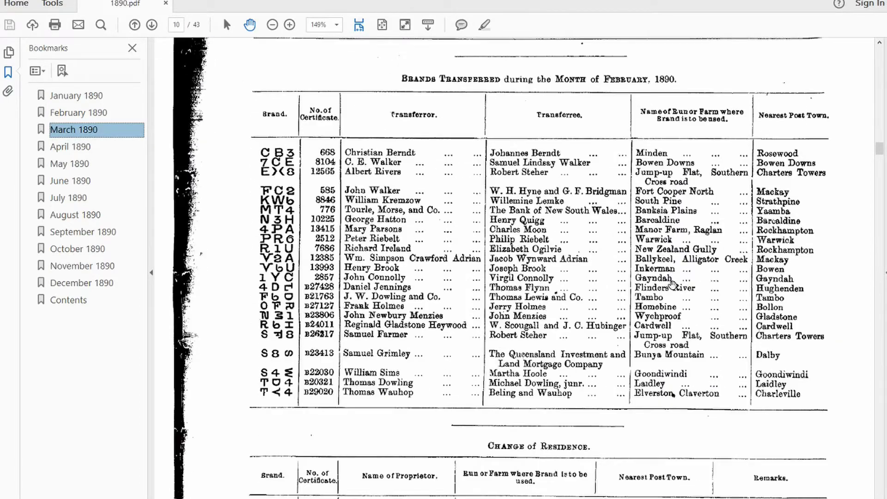
scroll(673, 284, "down", 5)
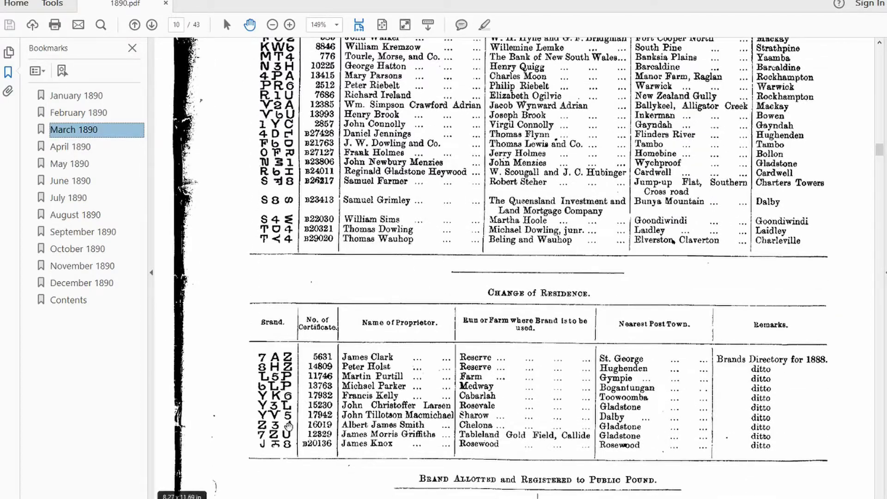